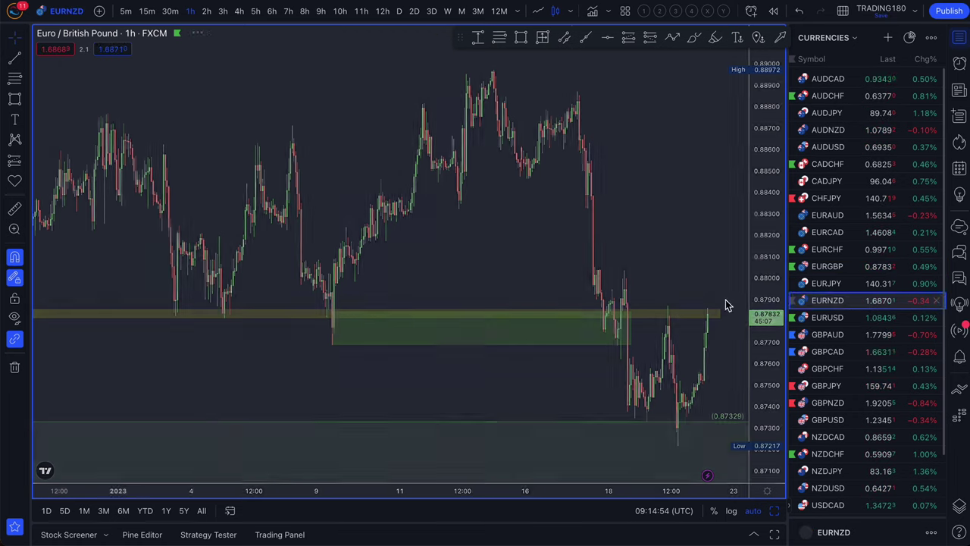
- Compare the yellow and green demand zones on the EURNZD and EURGBP 1-hour charts
scroll(433, 328, up, 3)
scroll(435, 332, up, 1)
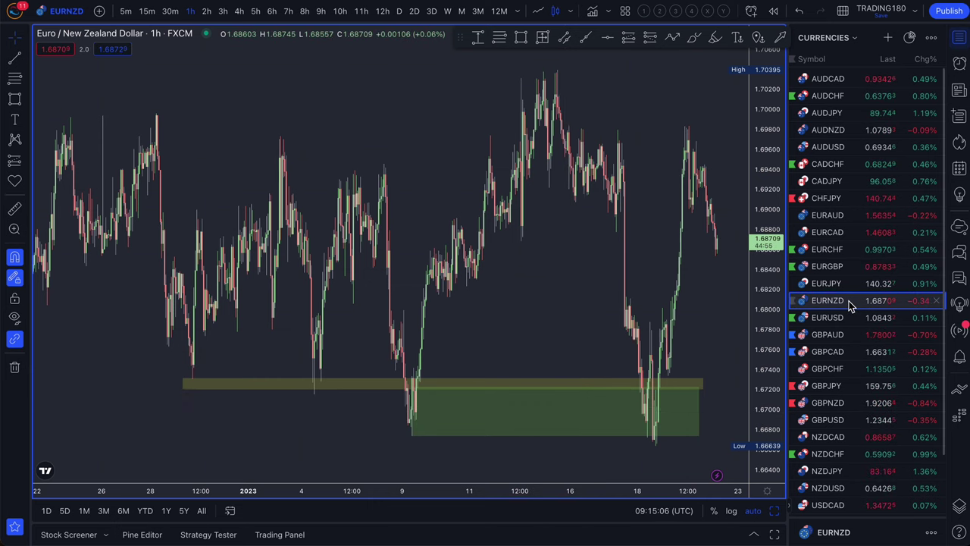
click(854, 266)
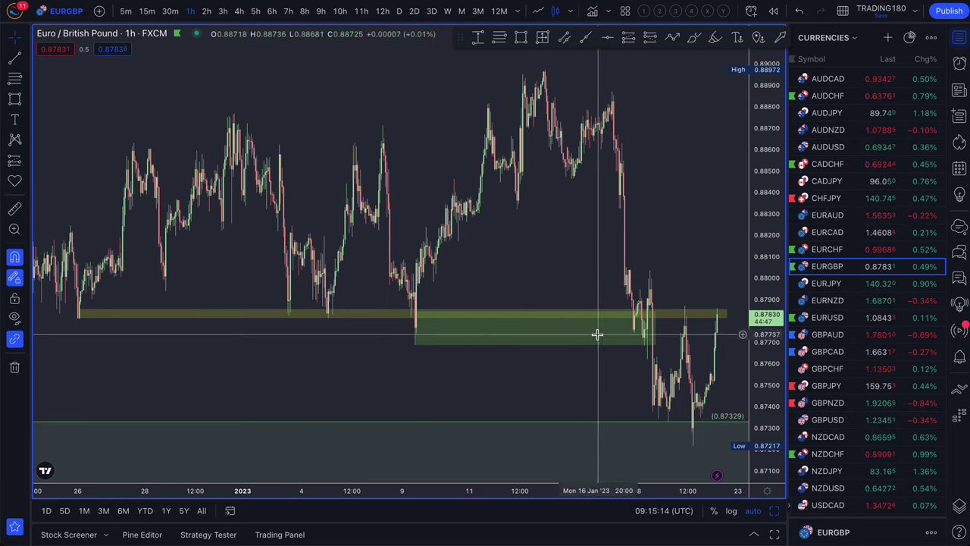
click(853, 300)
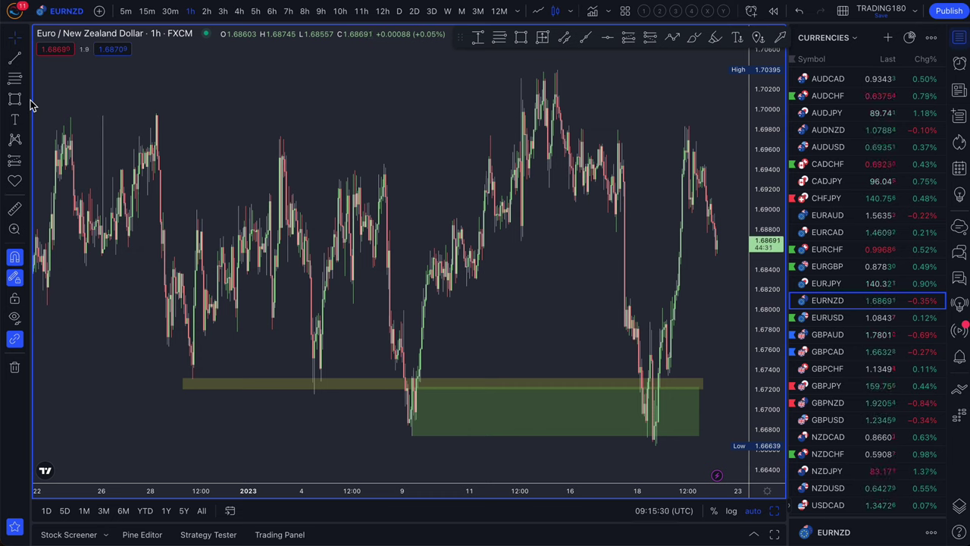
- On the EURGBP chart, brush circles around the 17 January drop and the retest of the green zone, with a downward arrow between them
click(847, 266)
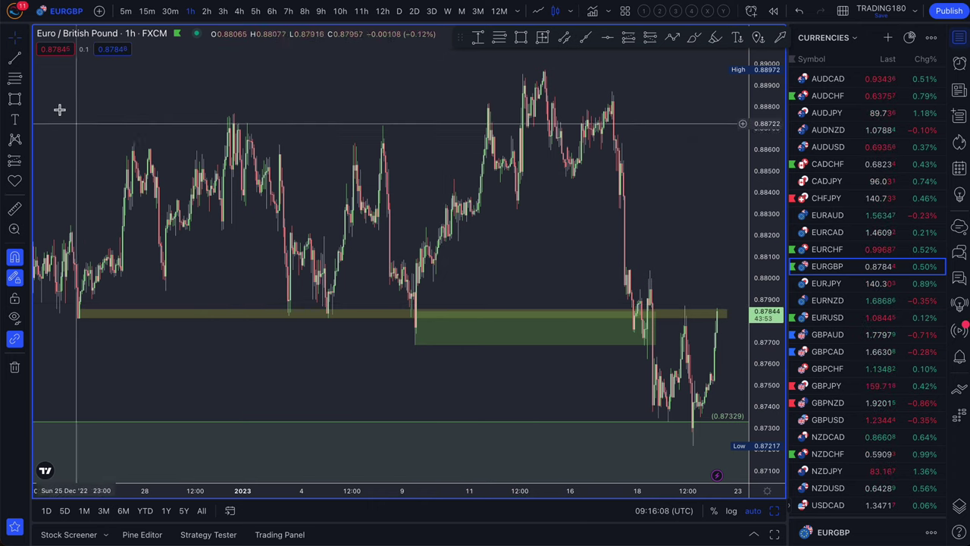
click(27, 99)
click(46, 100)
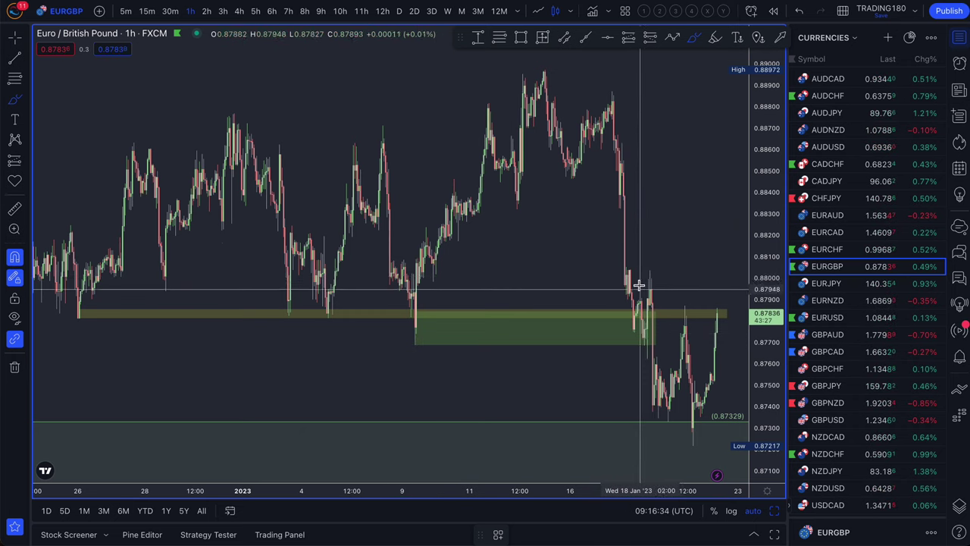
mouse_move(646, 311)
mouse_down()
mouse_move(623, 325)
mouse_move(643, 328)
mouse_up()
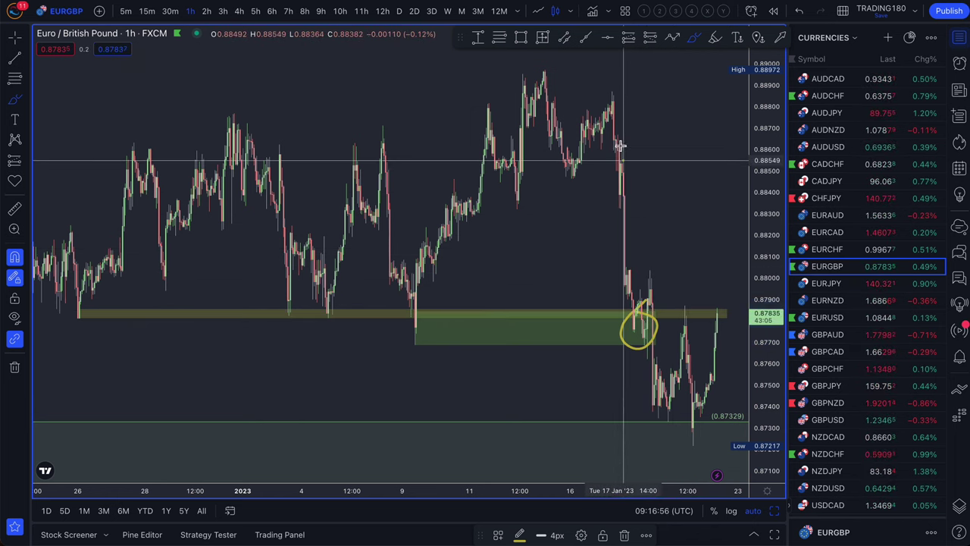
drag(620, 146, 626, 146)
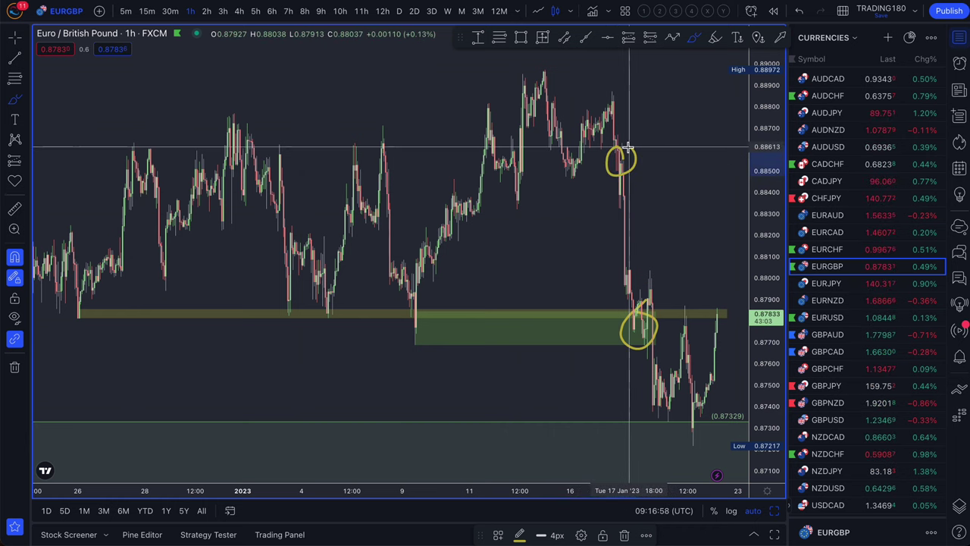
mouse_move(636, 180)
mouse_down()
mouse_move(645, 218)
mouse_move(632, 262)
mouse_move(631, 243)
mouse_move(641, 259)
mouse_up()
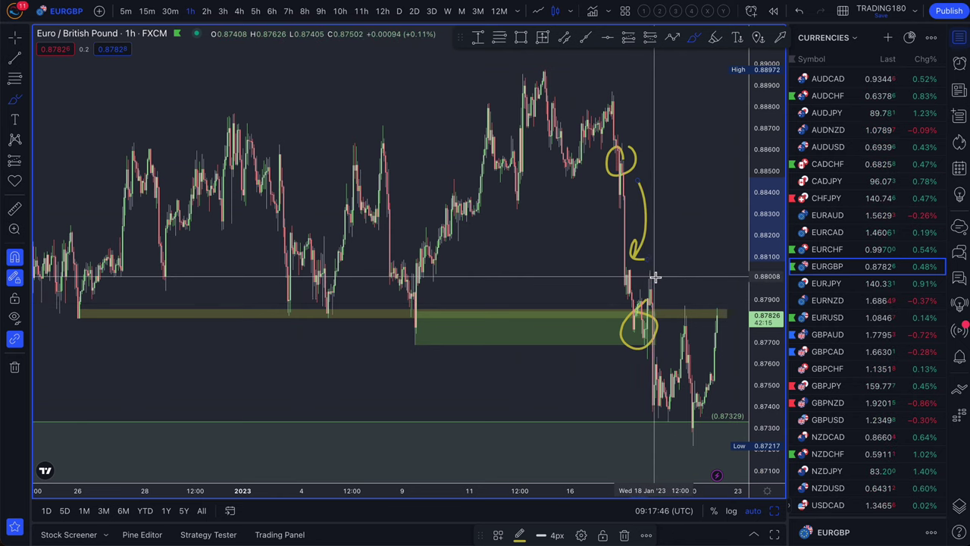
- Brush a curved downward arrow along the 18 January EURGBP fall and circle the low inside the 0.87329 zone
mouse_move(657, 281)
mouse_down()
mouse_move(667, 351)
mouse_move(655, 412)
mouse_up()
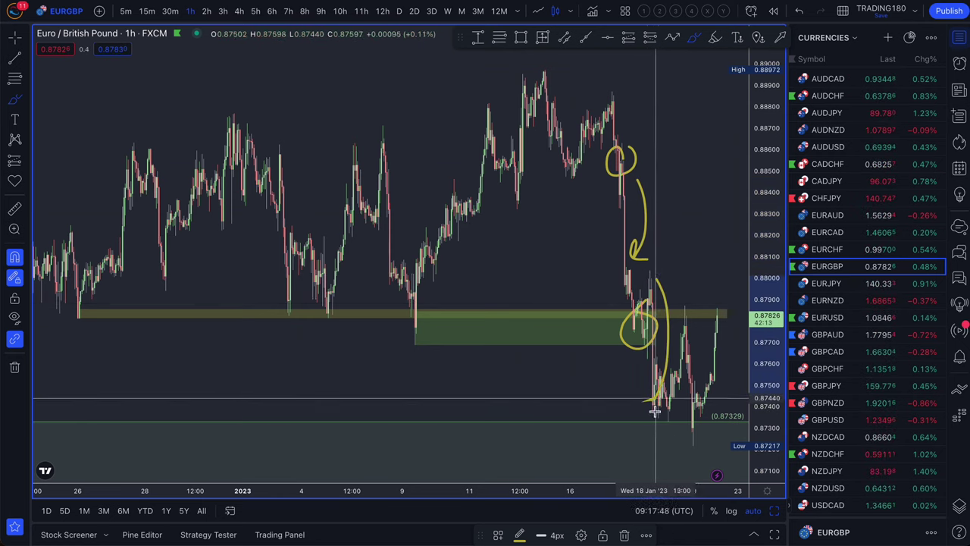
scroll(634, 421, down, 3)
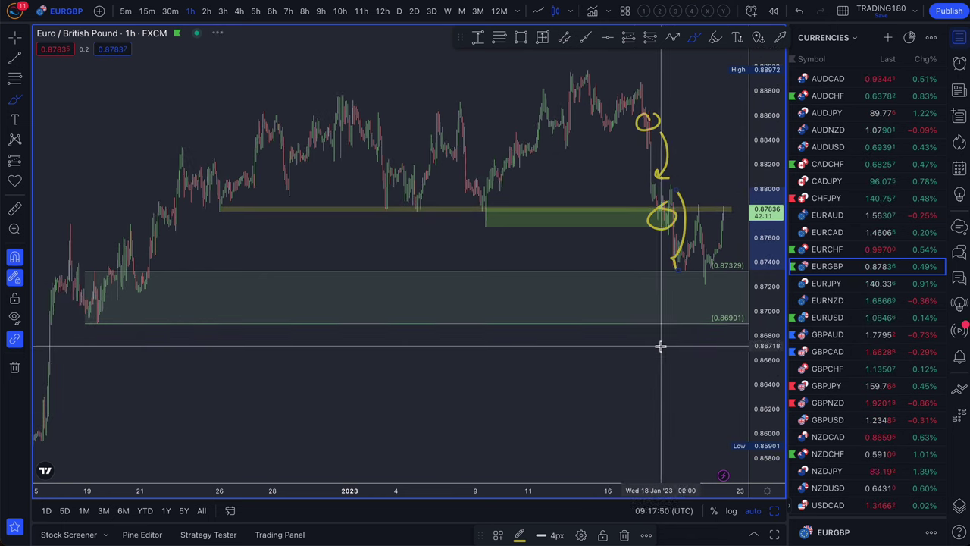
drag(706, 273, 709, 274)
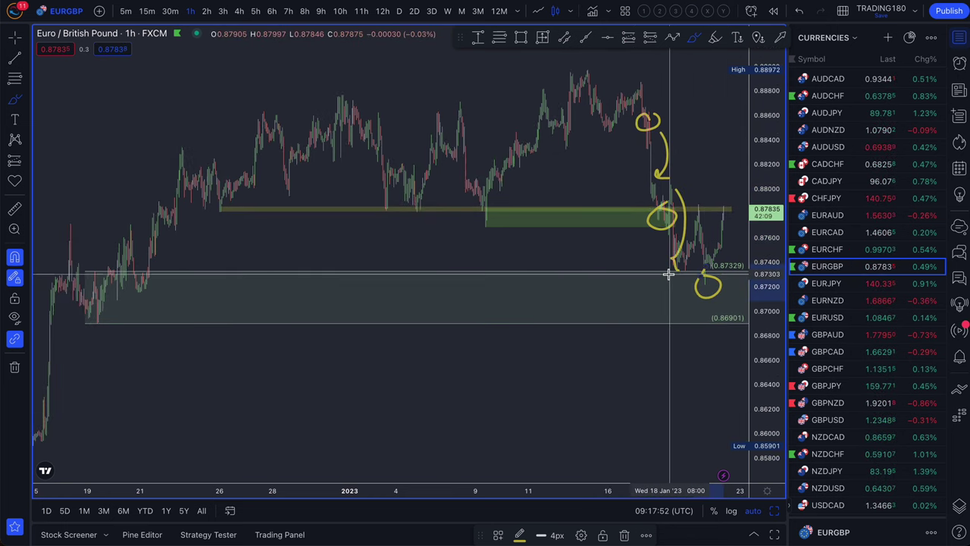
scroll(669, 274, up, 3)
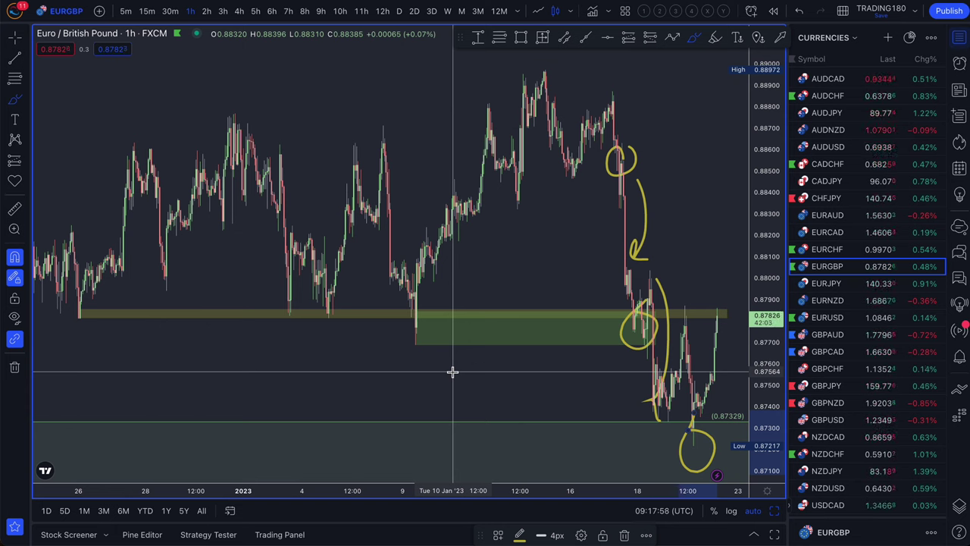
- Circle the green zone's origin with an arrow up to the swing high, and brush marks beside the zone retest and the recent low
mouse_move(418, 320)
mouse_down()
mouse_move(390, 334)
mouse_move(538, 72)
mouse_move(520, 80)
mouse_up()
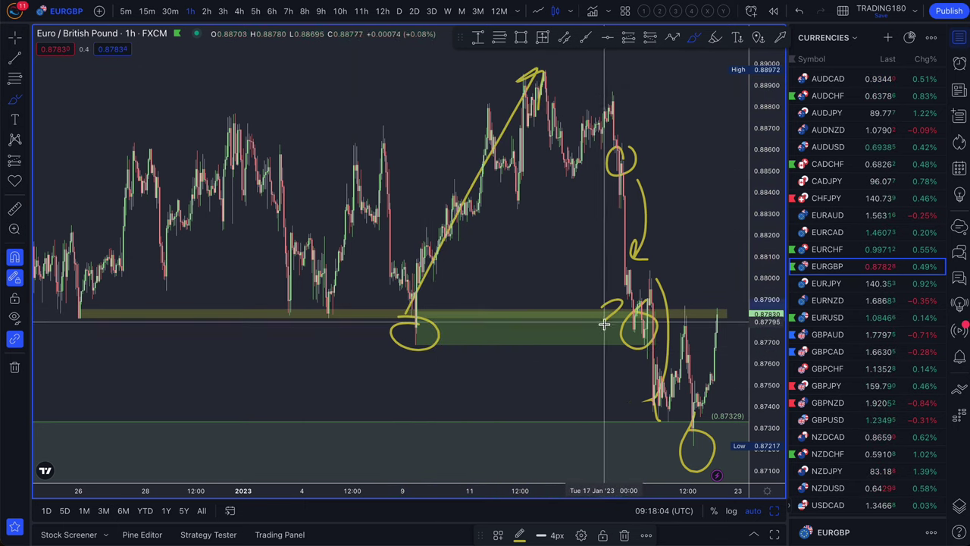
drag(604, 309, 610, 329)
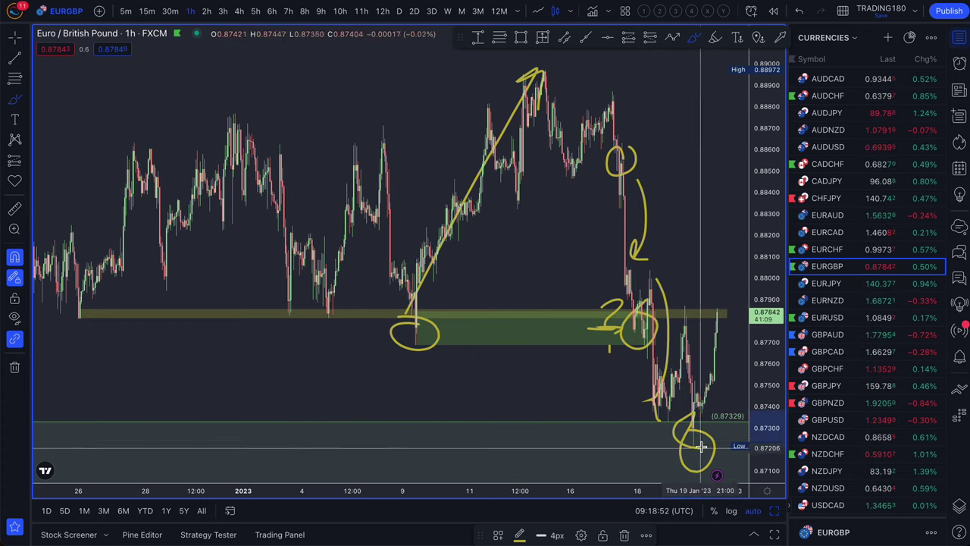
drag(686, 417, 686, 422)
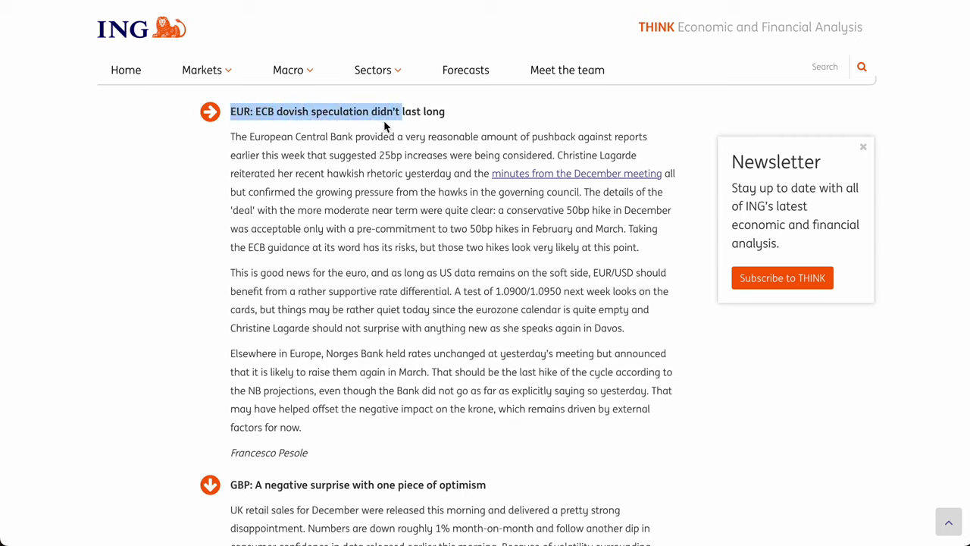
- Highlight the EUR heading and the first sentence about ECB pushback in the ING THINK article while reading it
drag(342, 149, 401, 149)
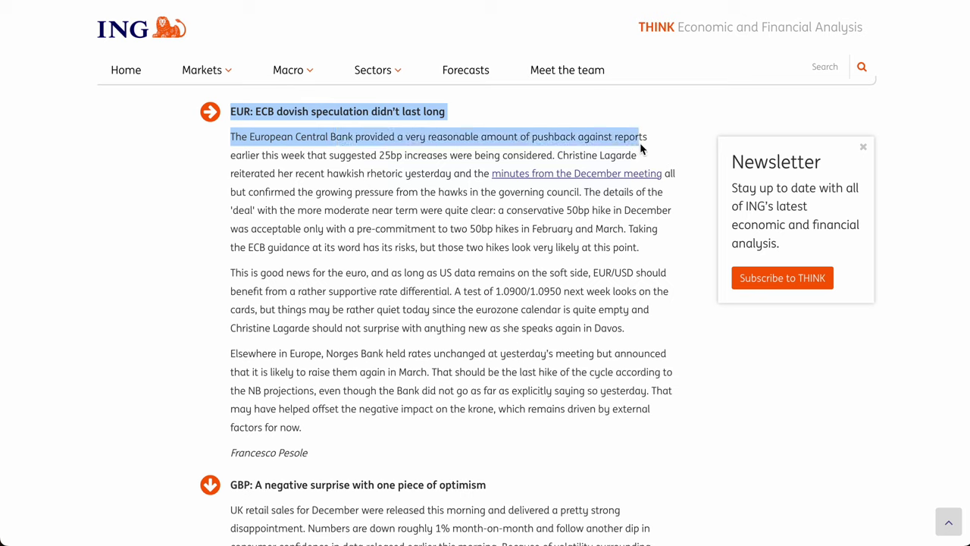
drag(363, 149, 286, 155)
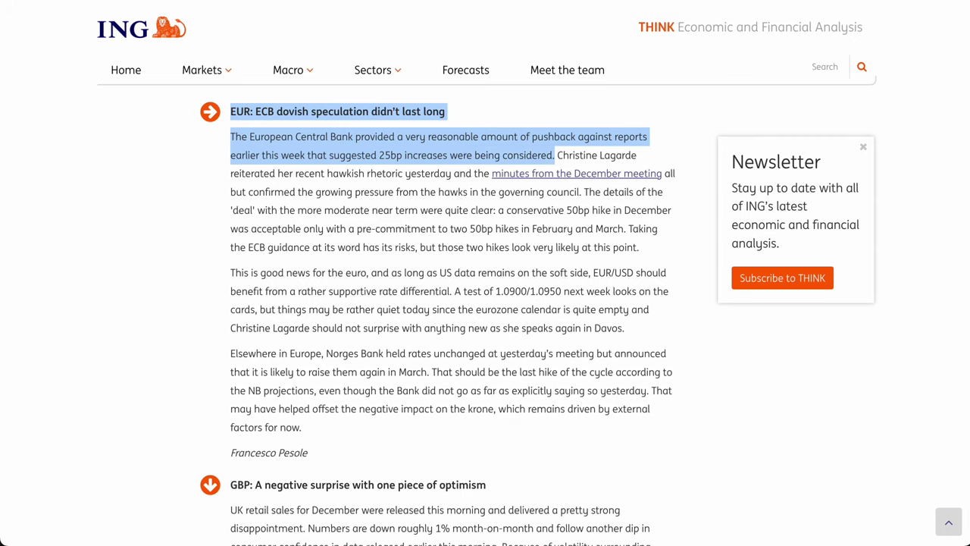
- Switch back to TradingView and brush a projected dip and rise from the current price on the EURGBP chart
click(99, 0)
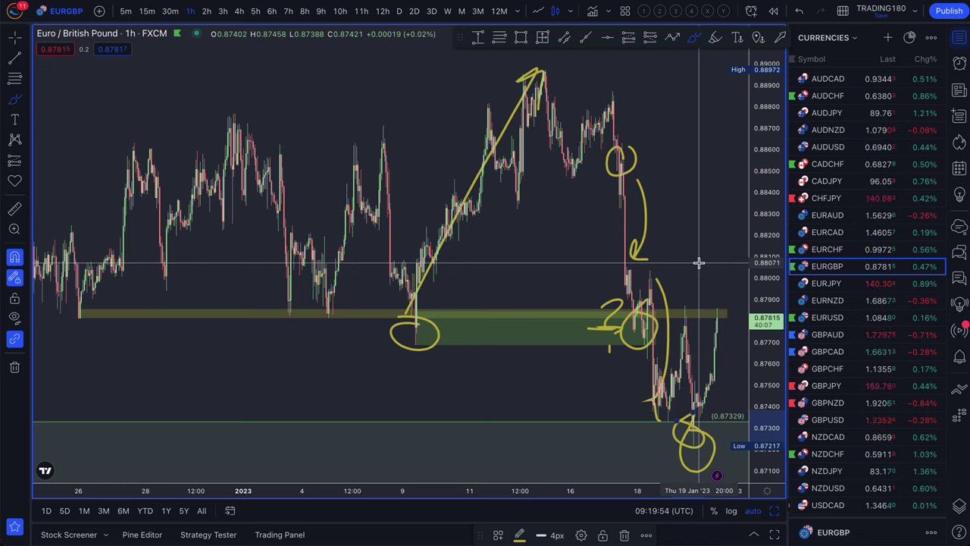
mouse_move(717, 312)
mouse_down()
mouse_move(729, 343)
mouse_move(744, 278)
mouse_up()
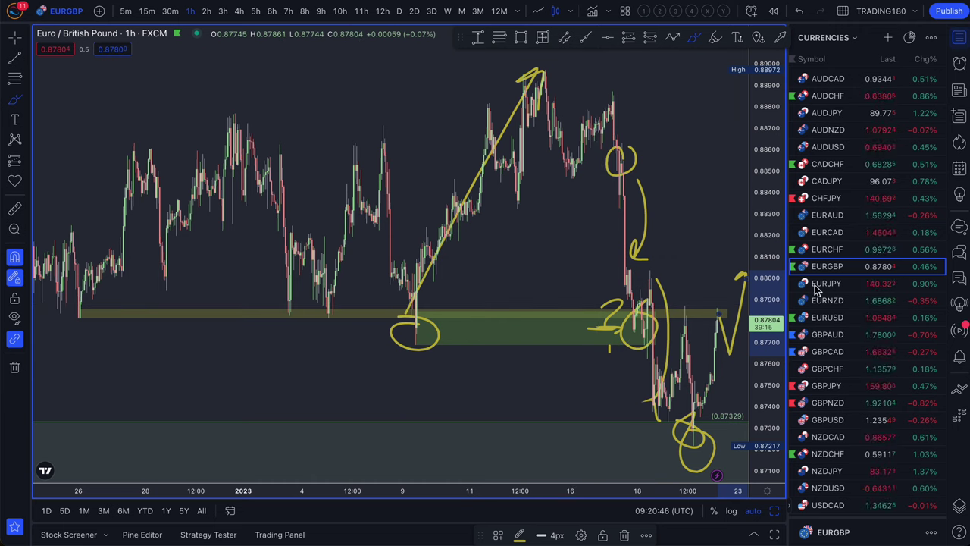
- On the EURNZD chart, brush circles around the green-zone low and the preceding drop, with arrows tracing the fall and the rebound
click(857, 298)
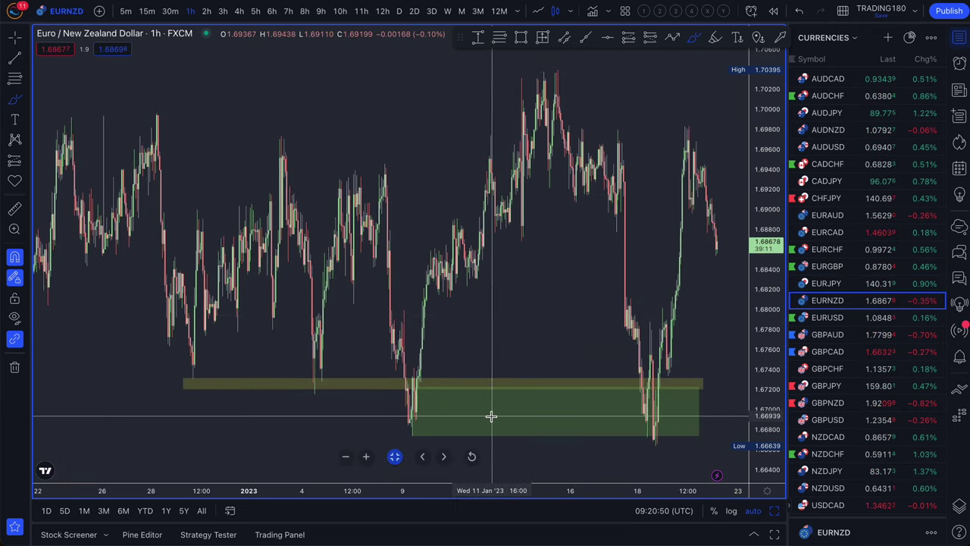
mouse_move(669, 385)
mouse_down()
mouse_move(634, 438)
mouse_move(650, 401)
mouse_move(649, 413)
mouse_move(702, 156)
mouse_move(710, 170)
mouse_up()
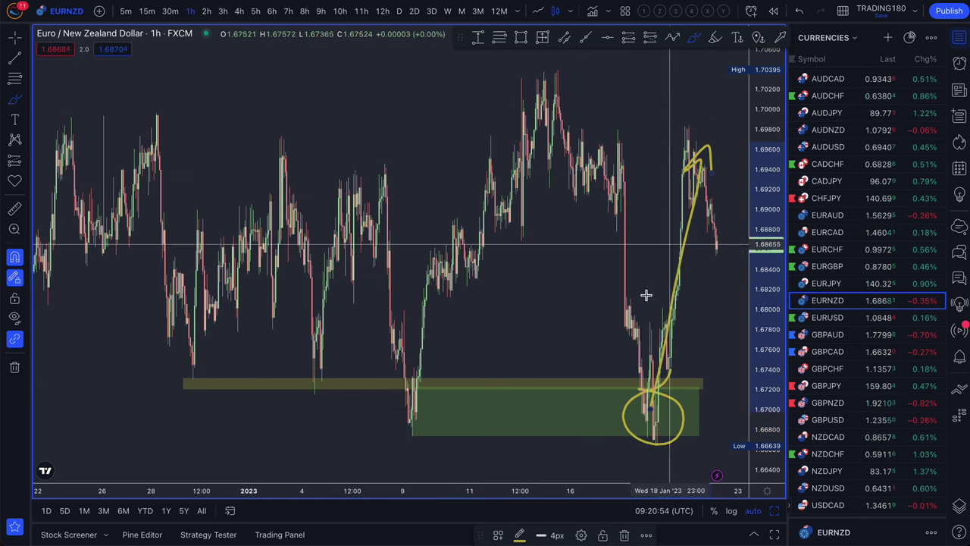
mouse_move(633, 150)
mouse_down()
mouse_move(607, 242)
mouse_move(628, 151)
mouse_up()
drag(635, 208, 633, 294)
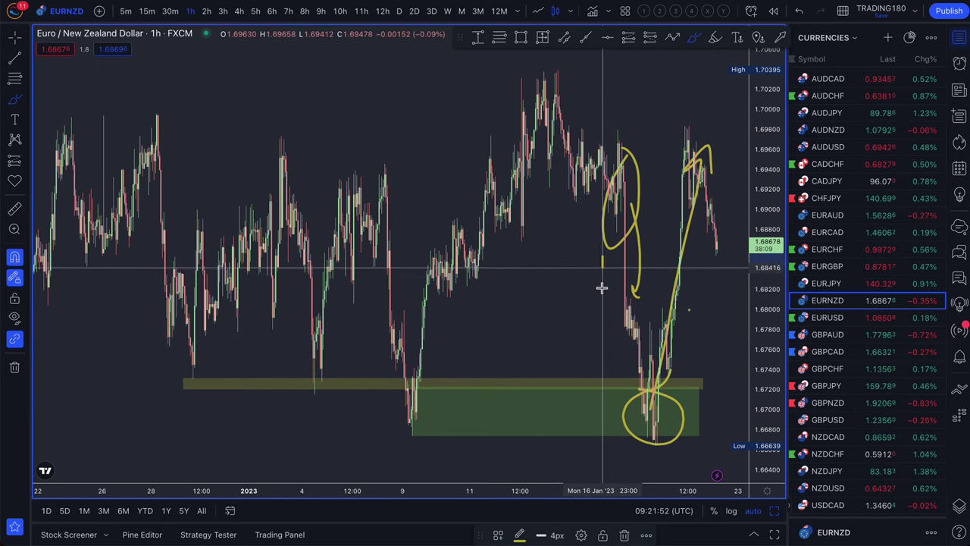
mouse_move(600, 287)
mouse_down()
mouse_move(603, 411)
mouse_move(645, 438)
mouse_move(696, 369)
mouse_move(734, 268)
mouse_move(743, 297)
mouse_up()
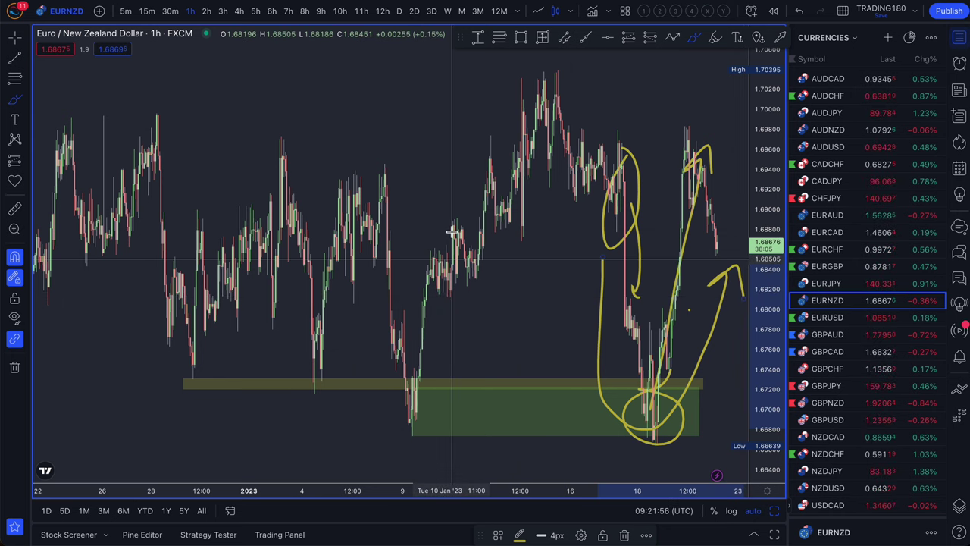
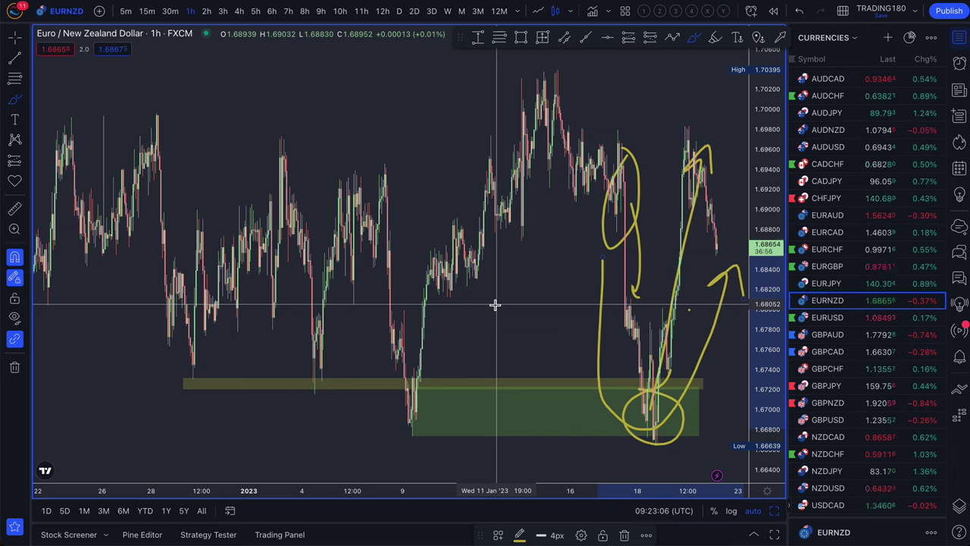
- Brush an upward arrow above the 9 January rally on the EURNZD chart
mouse_move(396, 197)
mouse_down()
mouse_move(453, 114)
mouse_move(457, 128)
mouse_up()
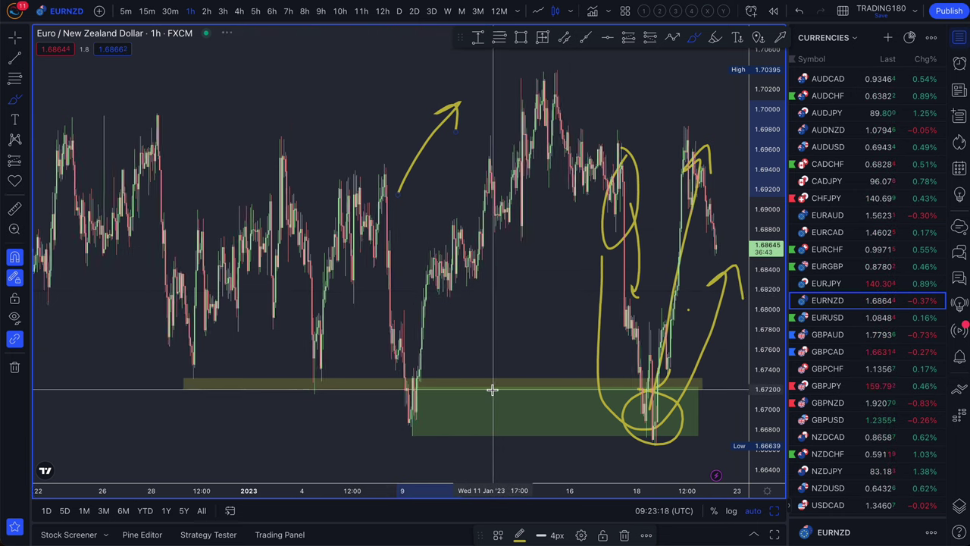
scroll(491, 390, down, 3)
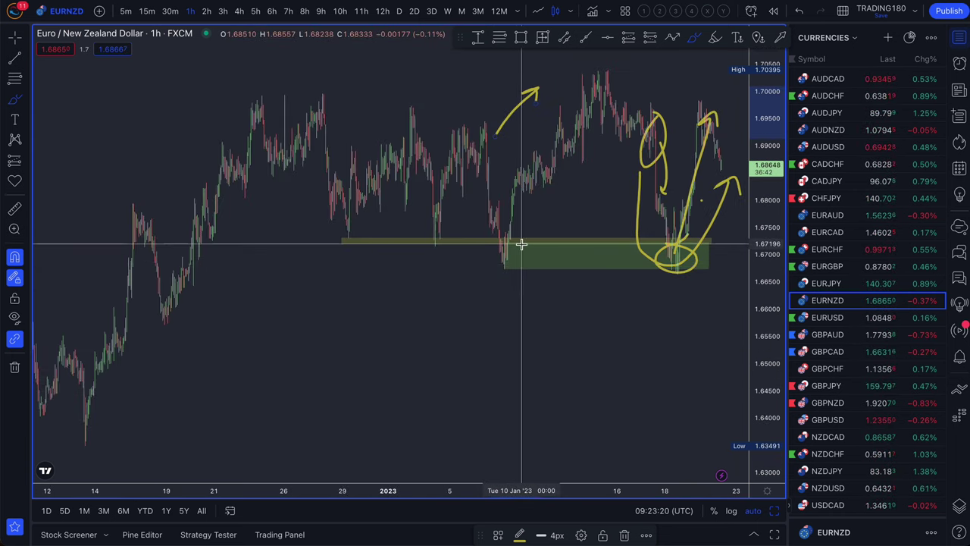
scroll(533, 250, up, 2)
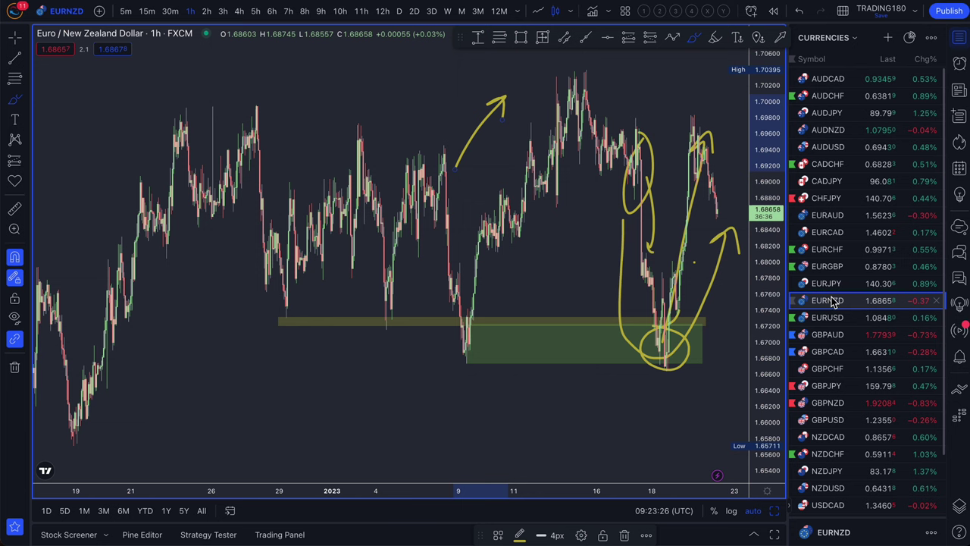
- On the EURGBP chart, circle the low at the 0.87329 zone with a rising arrow, and brush a zigzag price path above the December candles
click(854, 266)
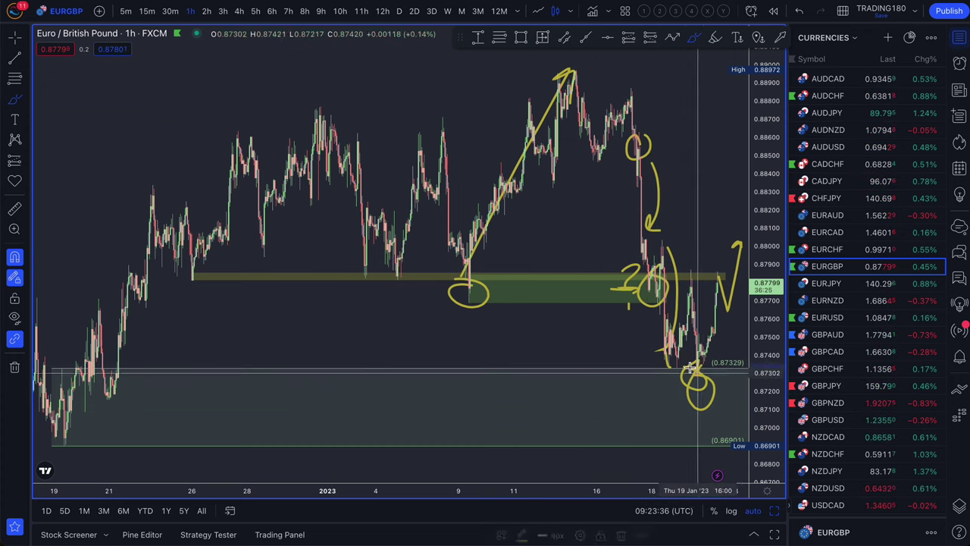
mouse_move(696, 368)
mouse_down()
mouse_move(696, 379)
mouse_move(739, 244)
mouse_up()
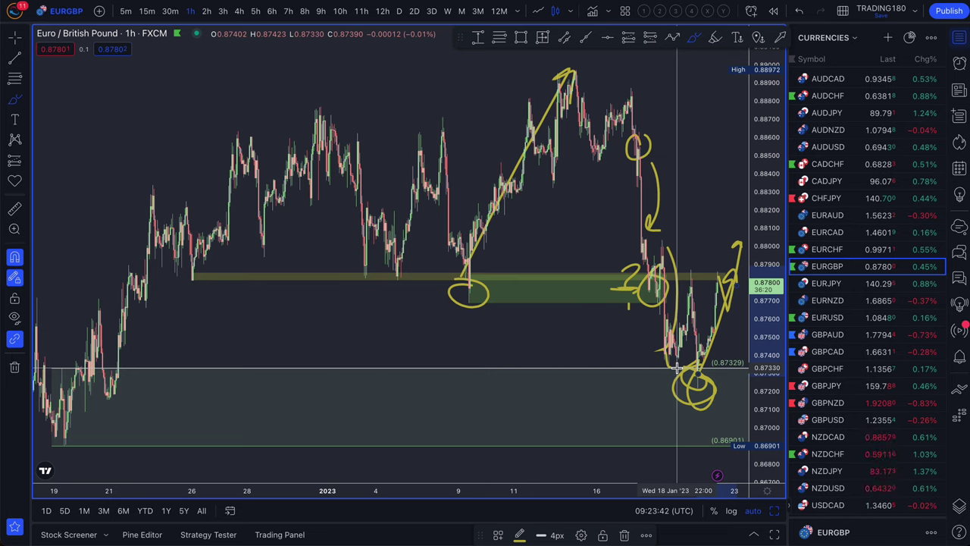
scroll(480, 357, down, 3)
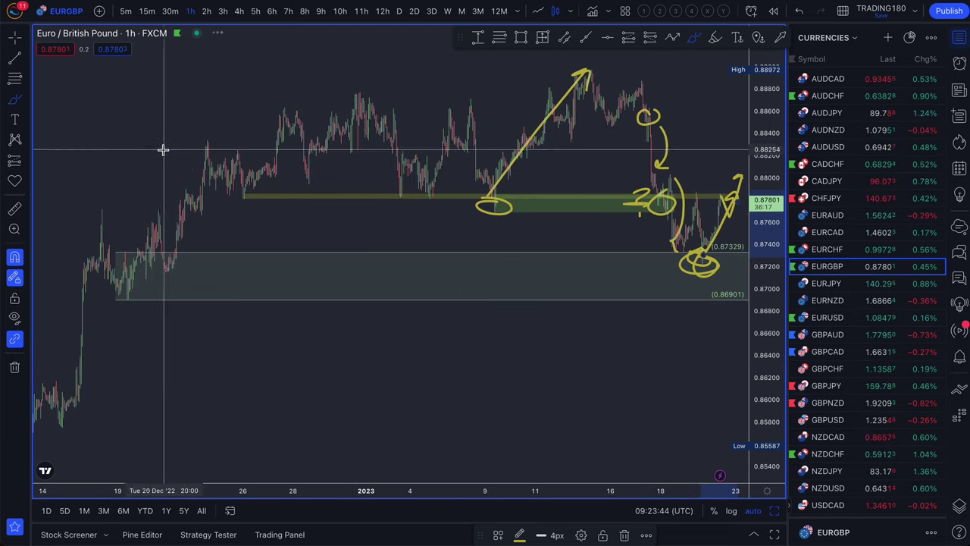
mouse_move(96, 90)
mouse_down()
mouse_move(103, 167)
mouse_move(116, 140)
mouse_move(127, 173)
mouse_move(169, 71)
mouse_move(178, 152)
mouse_move(189, 135)
mouse_move(197, 162)
mouse_up()
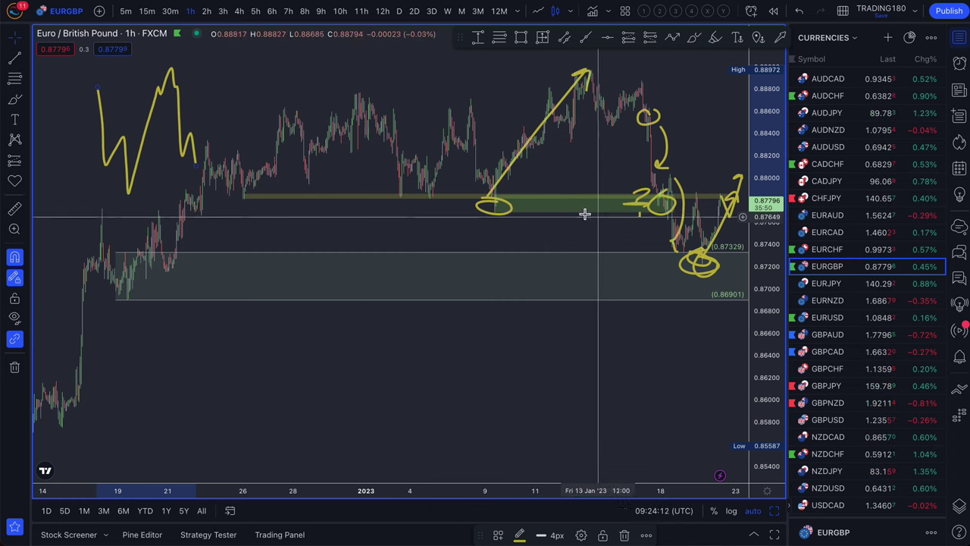
- Examine the EURGBP price reaction at the yellow and green zone and at the lower zone between 0.87329 and 0.86901
scroll(519, 207, up, 4)
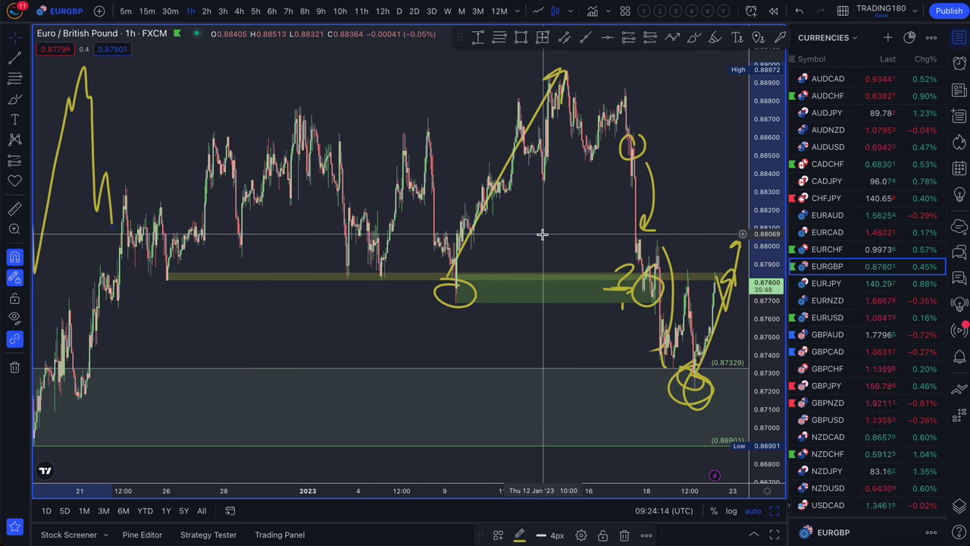
scroll(583, 306, down, 2)
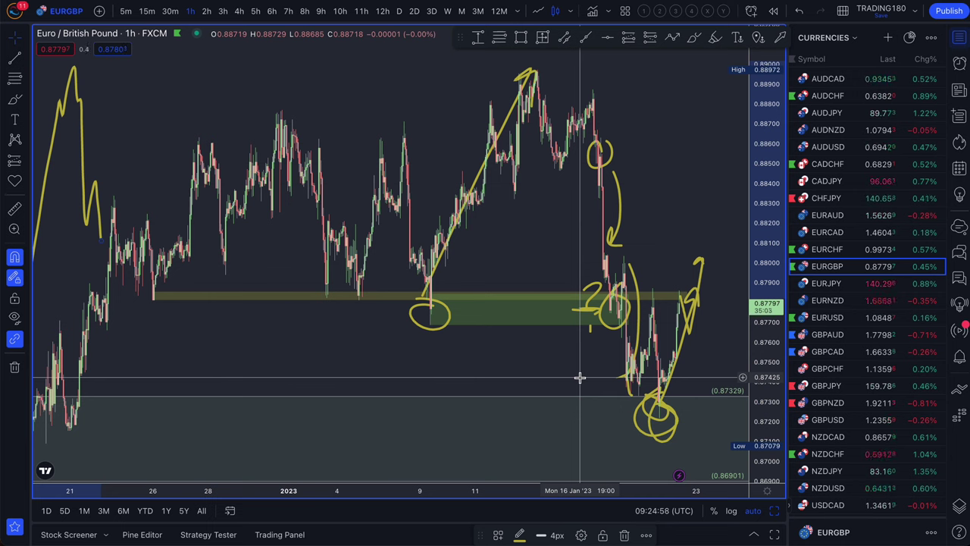
click(611, 307)
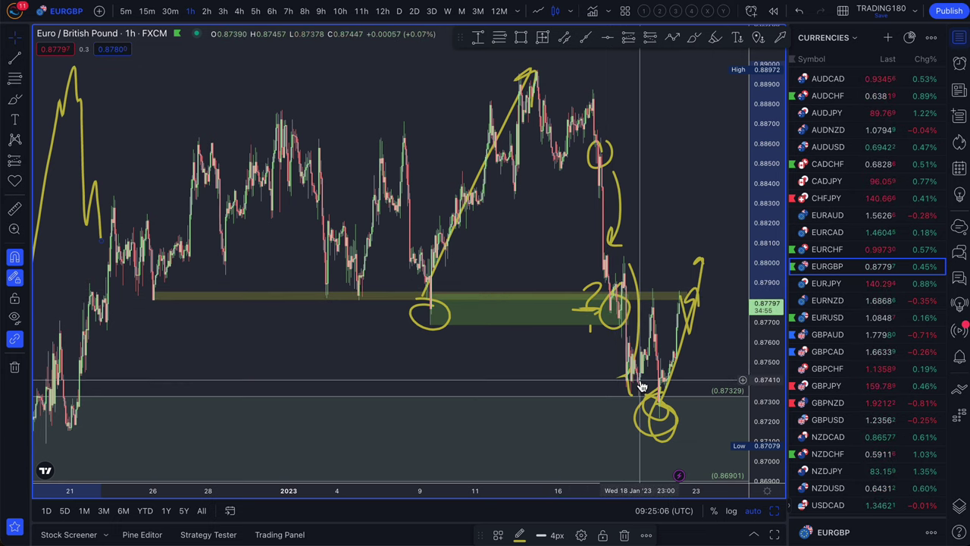
click(646, 419)
scroll(656, 407, down, 1)
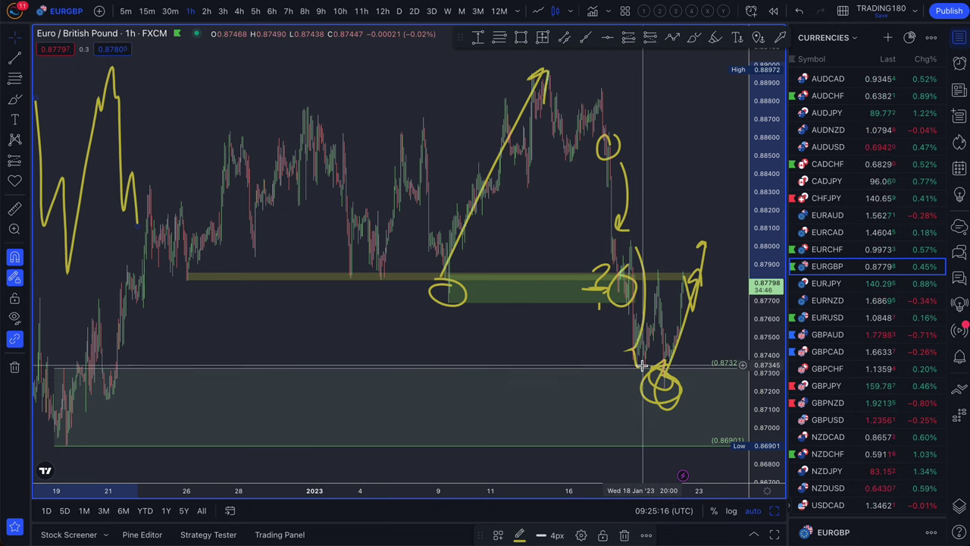
scroll(408, 386, down, 1)
scroll(408, 389, up, 1)
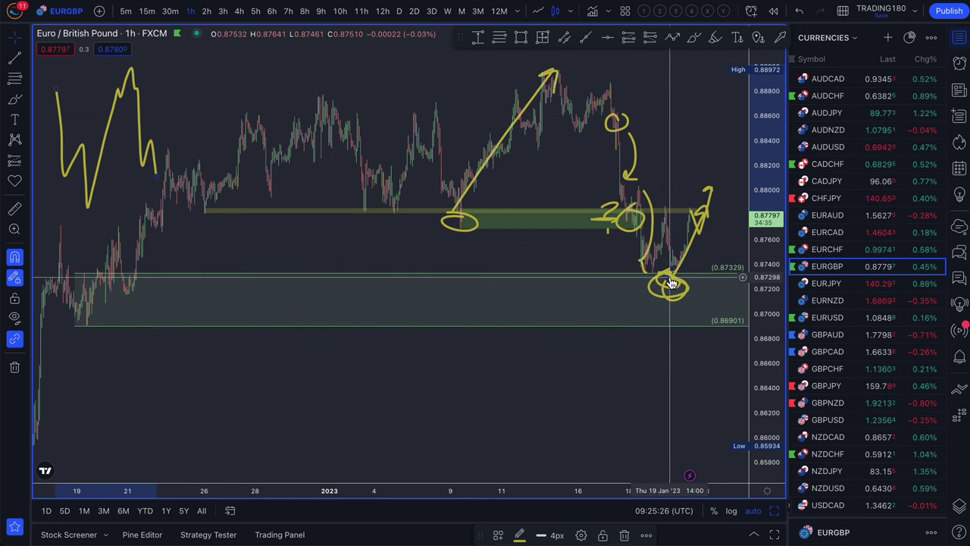
scroll(672, 278, up, 2)
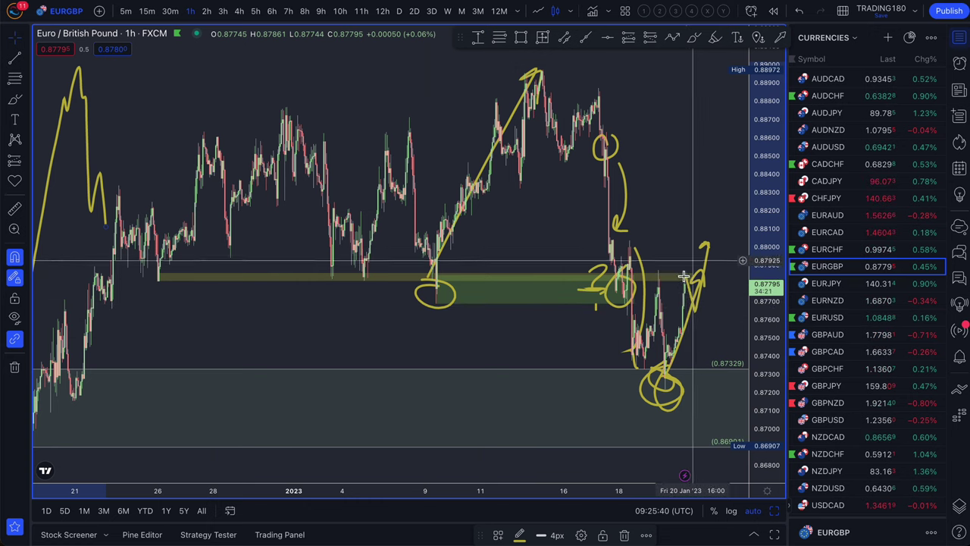
scroll(677, 310, down, 3)
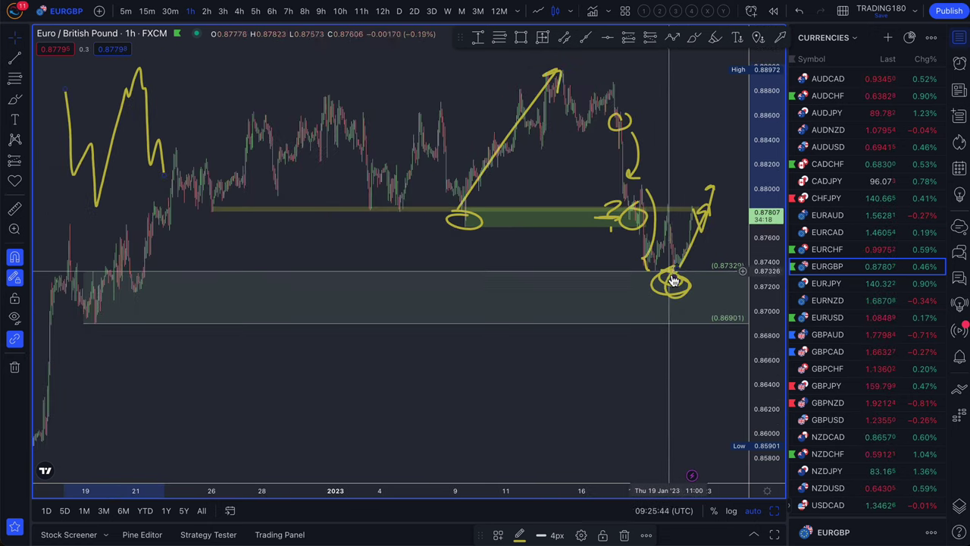
click(613, 209)
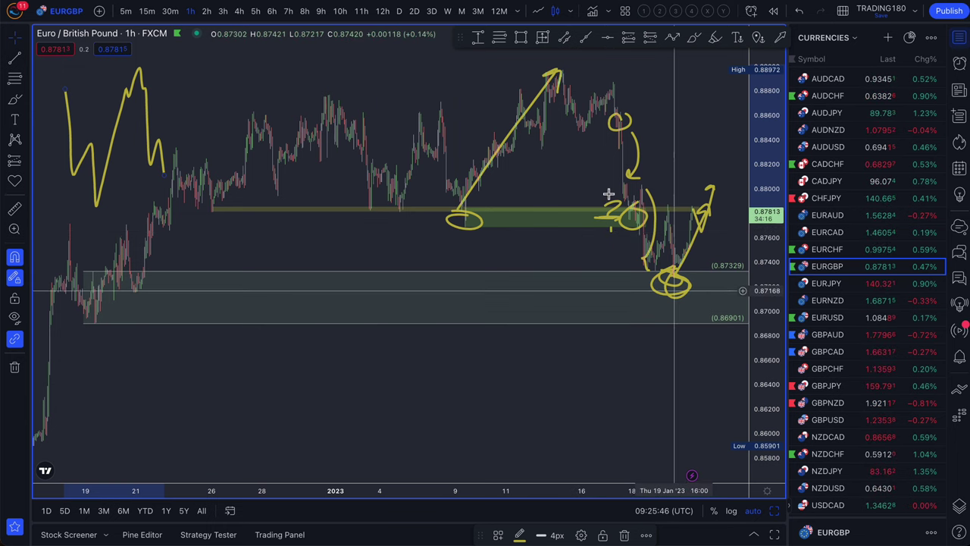
click(441, 217)
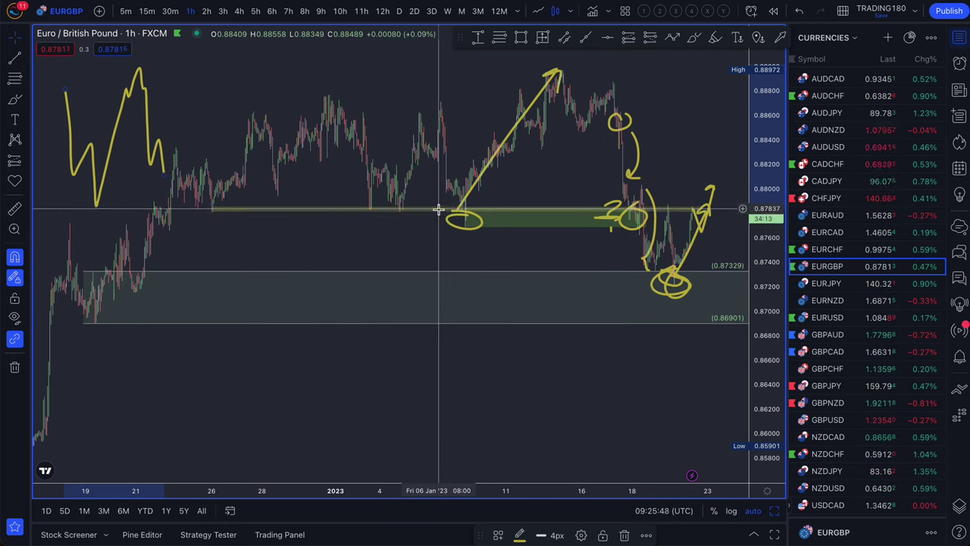